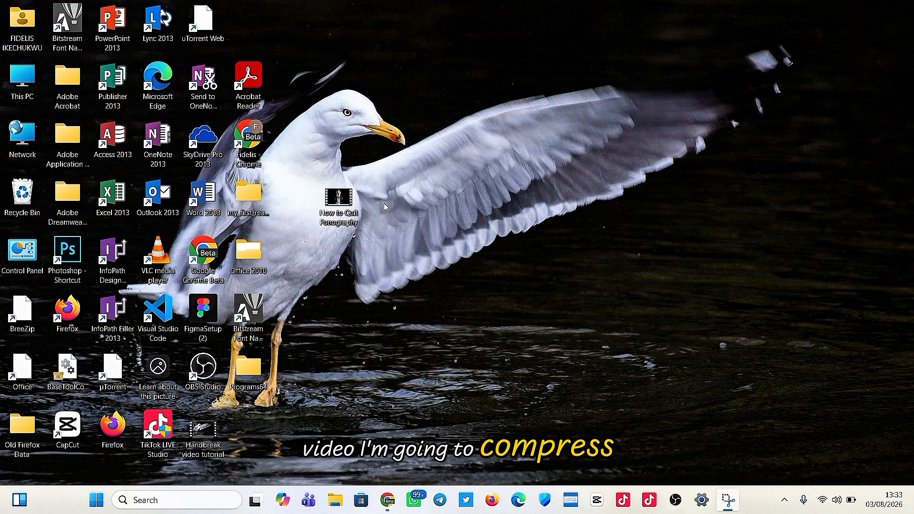
# - Switch to Chrome and search the web for "handbreak"
pyautogui.moveTo(347, 221)
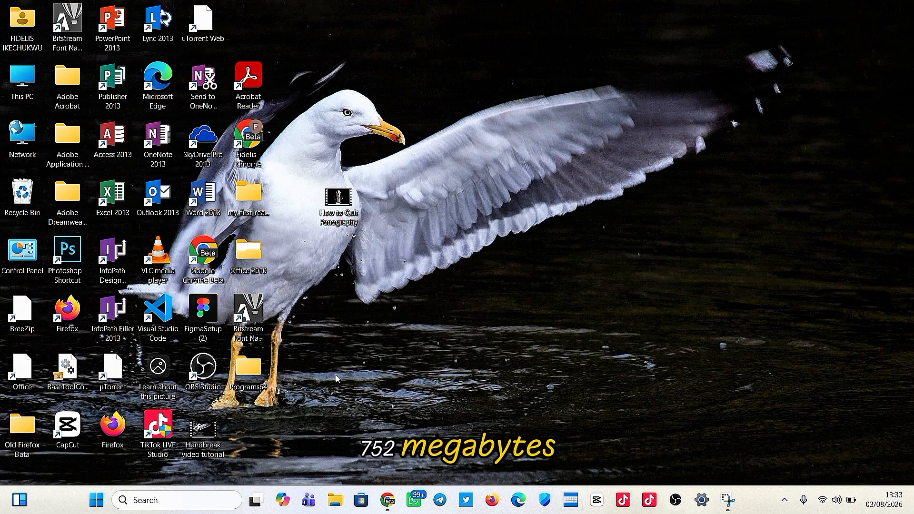
pyautogui.click(393, 498)
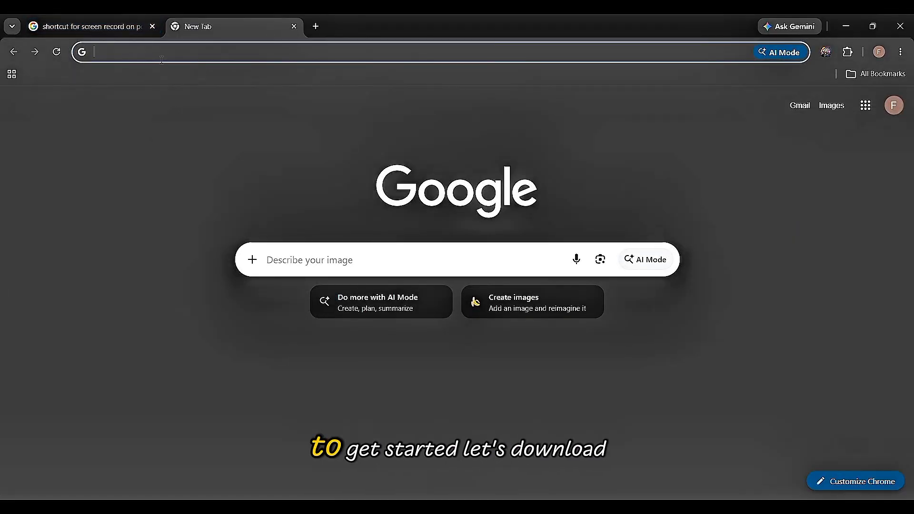
pyautogui.click(162, 60)
pyautogui.click(240, 403)
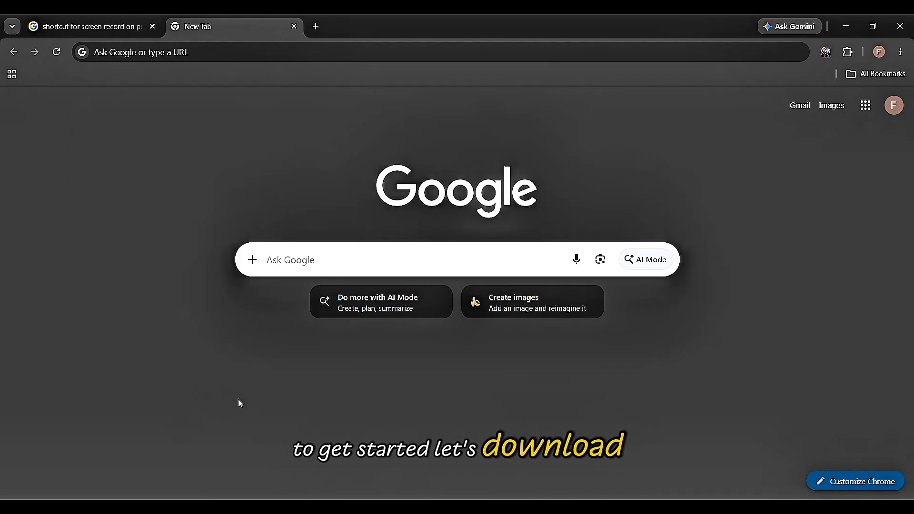
pyautogui.click(187, 53)
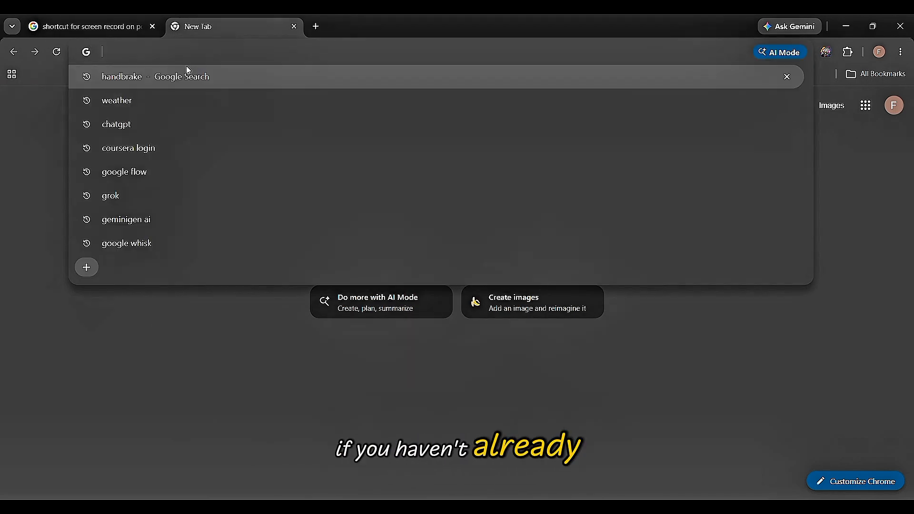
pyautogui.write('han')
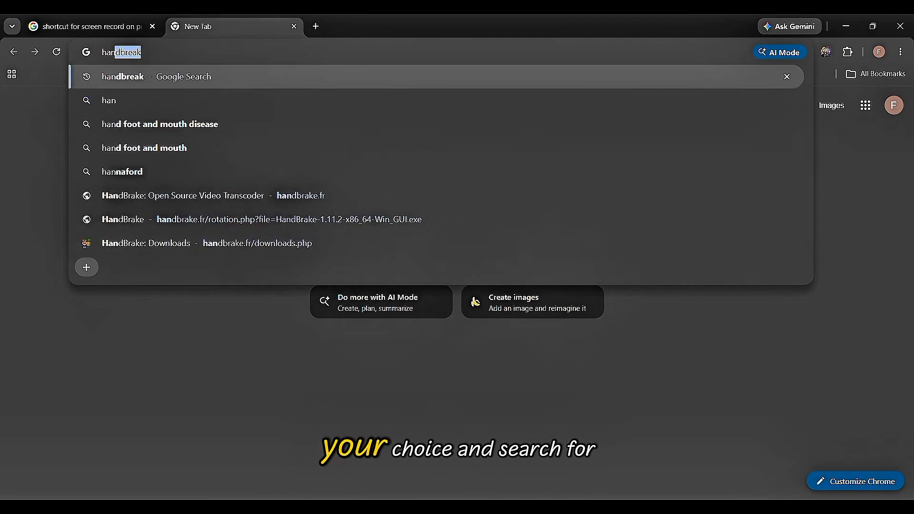
pyautogui.write('dbreak')
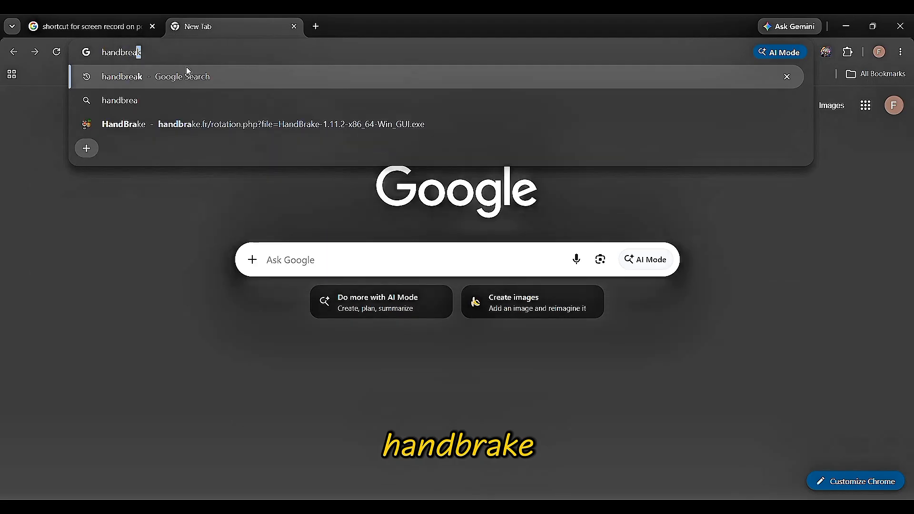
pyautogui.press('Return')
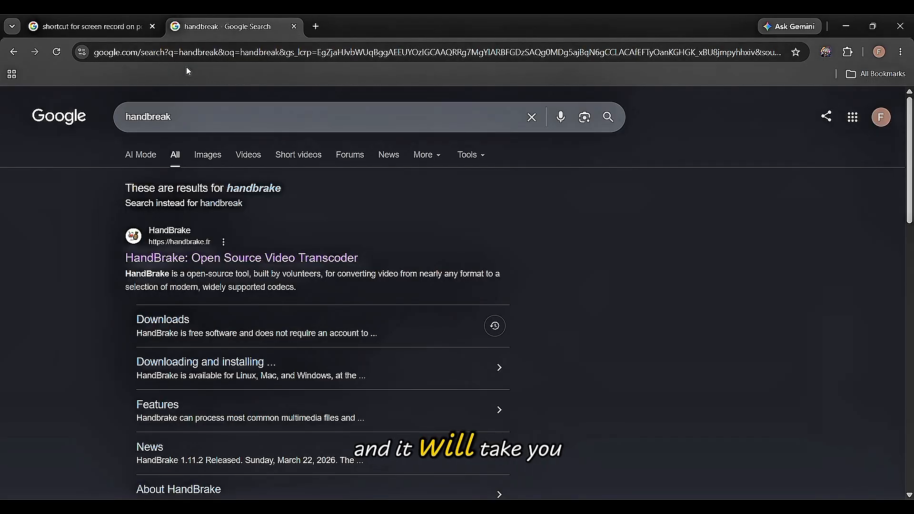
# - Open the HandBrake website from the search results and download the HandBrake 1.11.2 installer for Windows
pyautogui.click(233, 264)
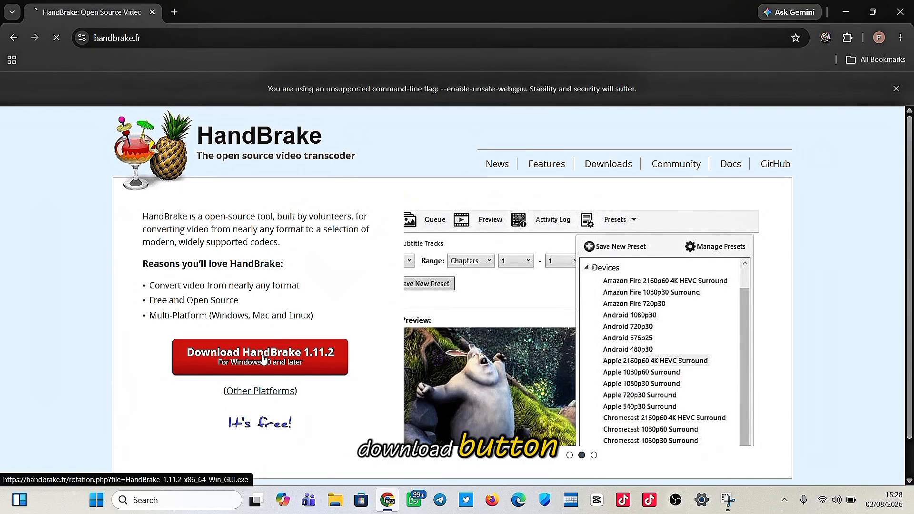
pyautogui.click(248, 336)
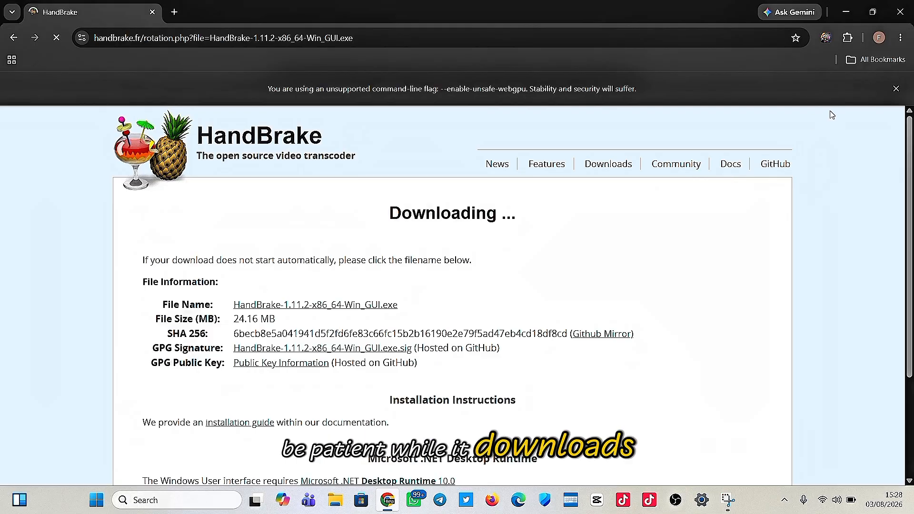
pyautogui.click(858, 39)
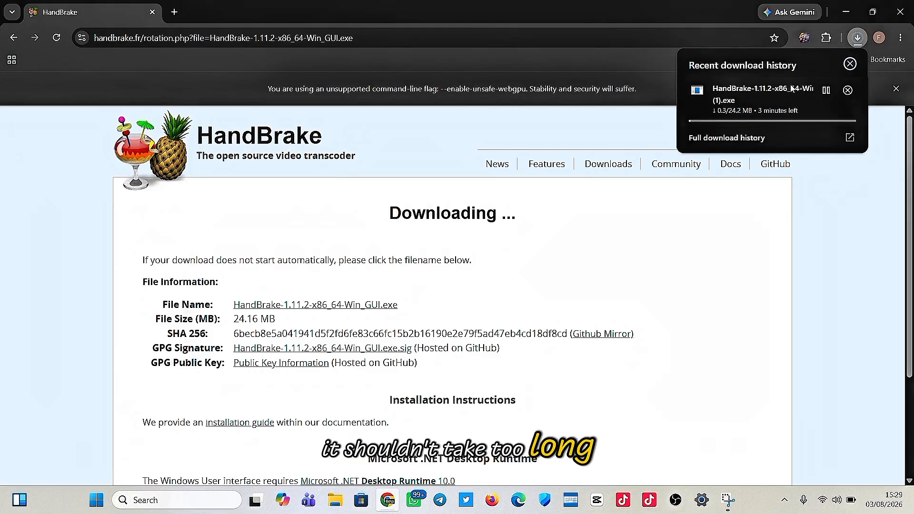
pyautogui.click(870, 242)
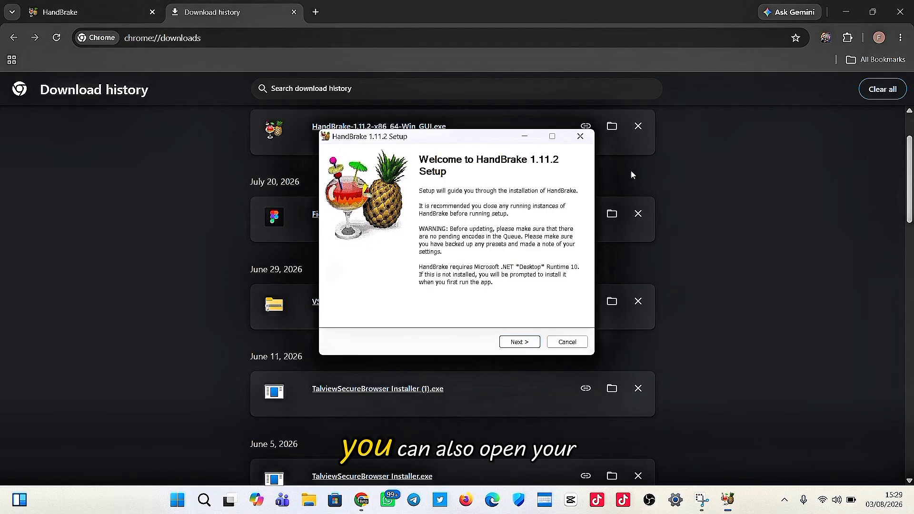
# - Install HandBrake 1.11.2 in C:\Program Files\HandBrake\ and finish the setup with a desktop shortcut for all users
pyautogui.click(520, 341)
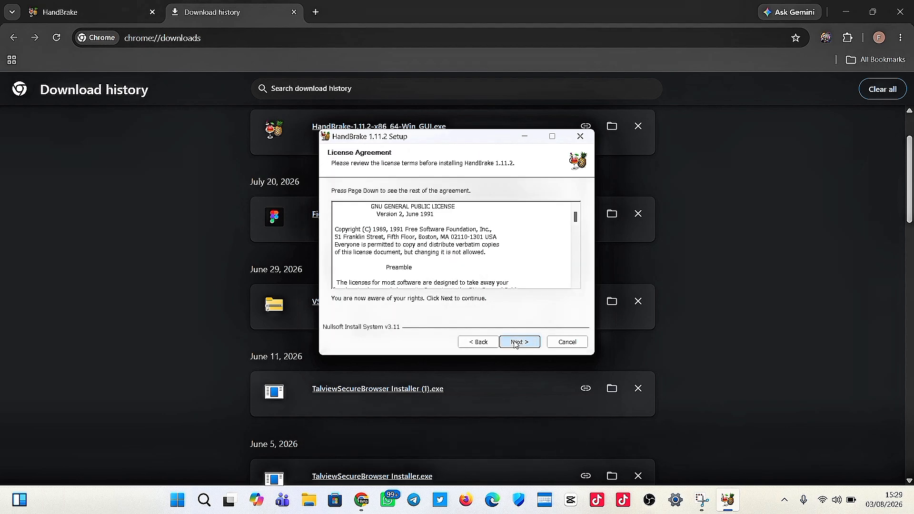
pyautogui.click(520, 342)
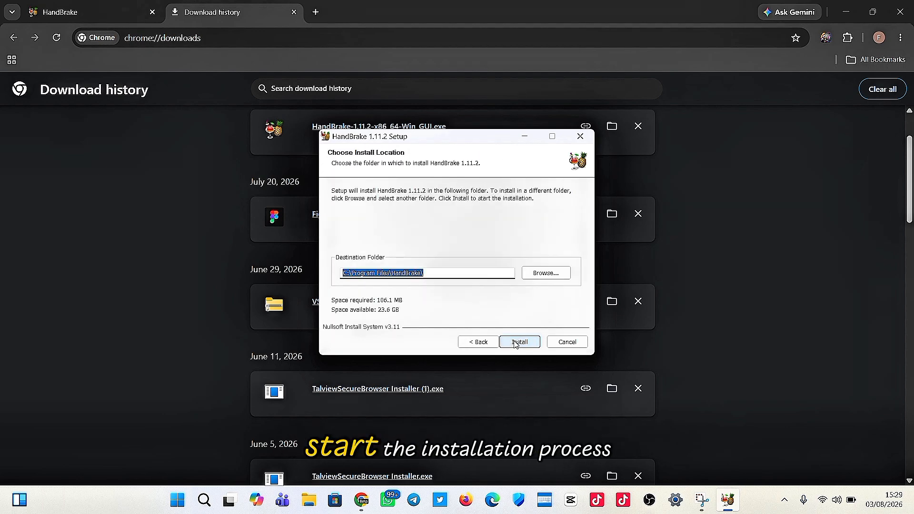
pyautogui.click(515, 343)
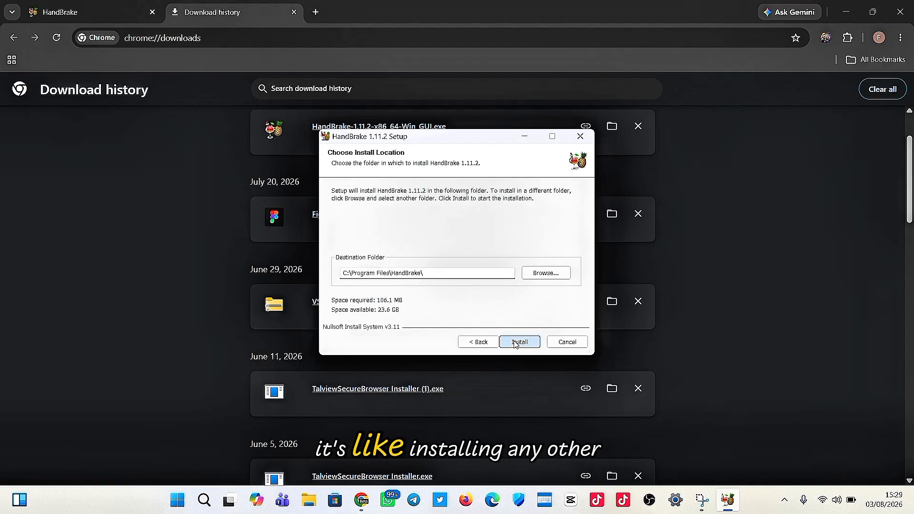
pyautogui.click(515, 343)
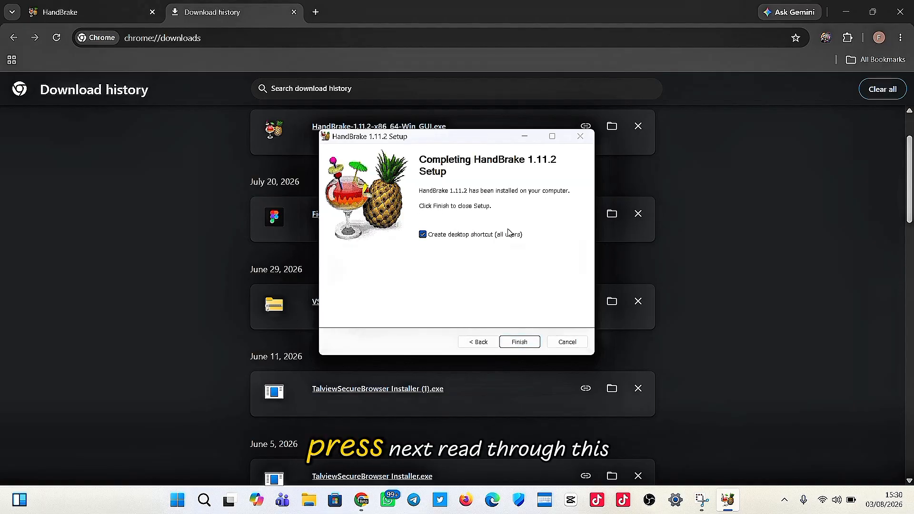
pyautogui.click(517, 343)
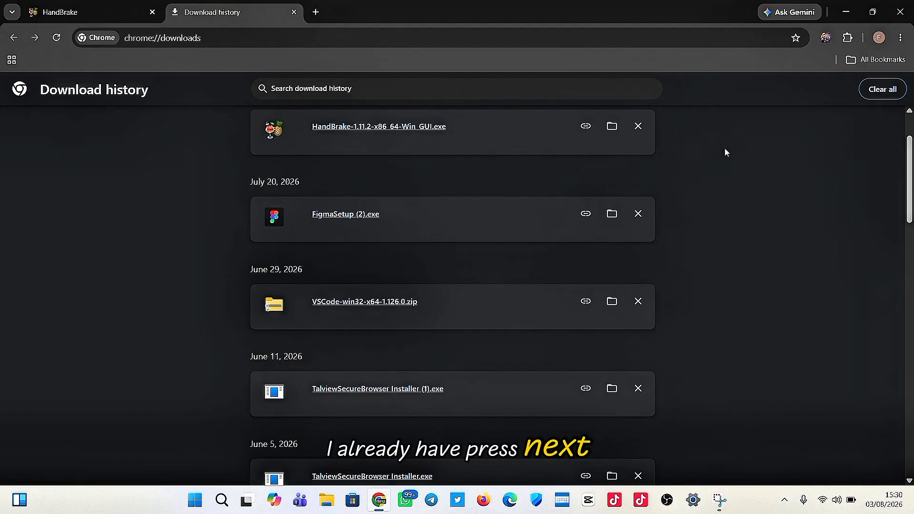
# - Switch from the browser to HandBrake through its desktop shortcut and maximize the HandBrake window
pyautogui.click(847, 13)
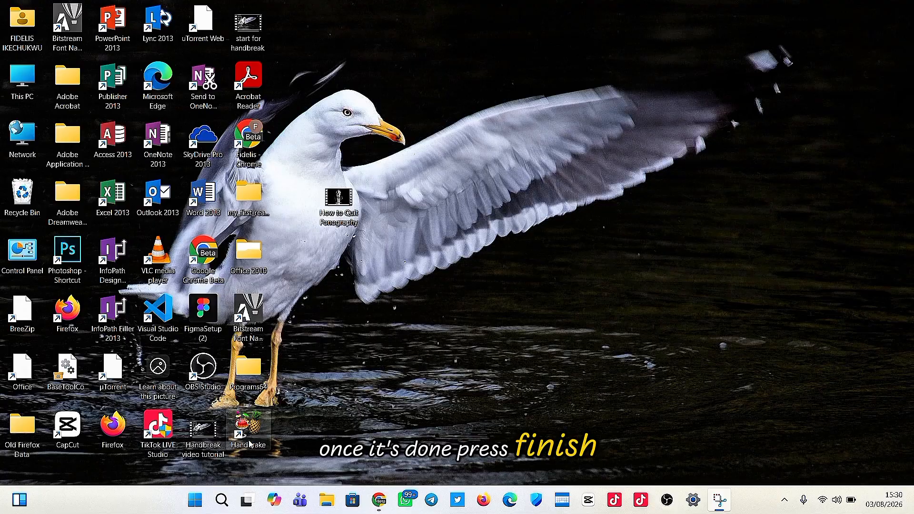
pyautogui.moveTo(250, 444); pyautogui.dragTo(340, 371)
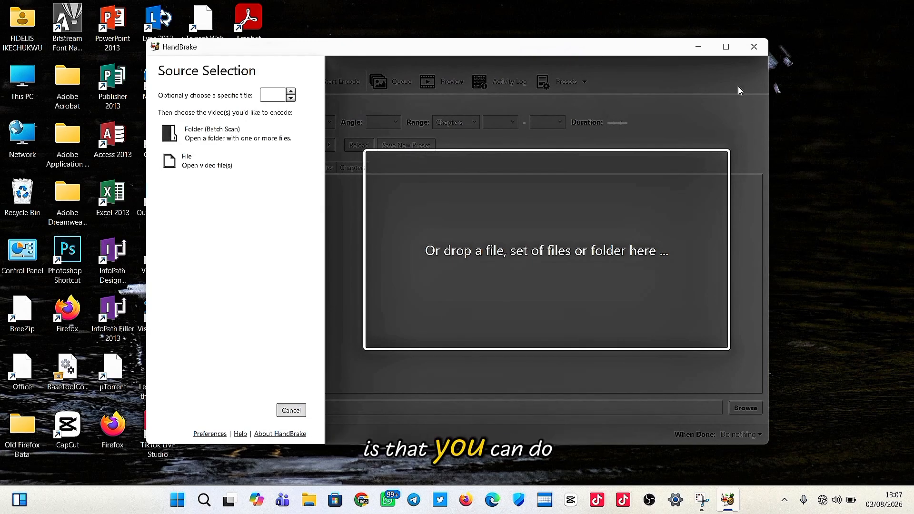
pyautogui.click(728, 46)
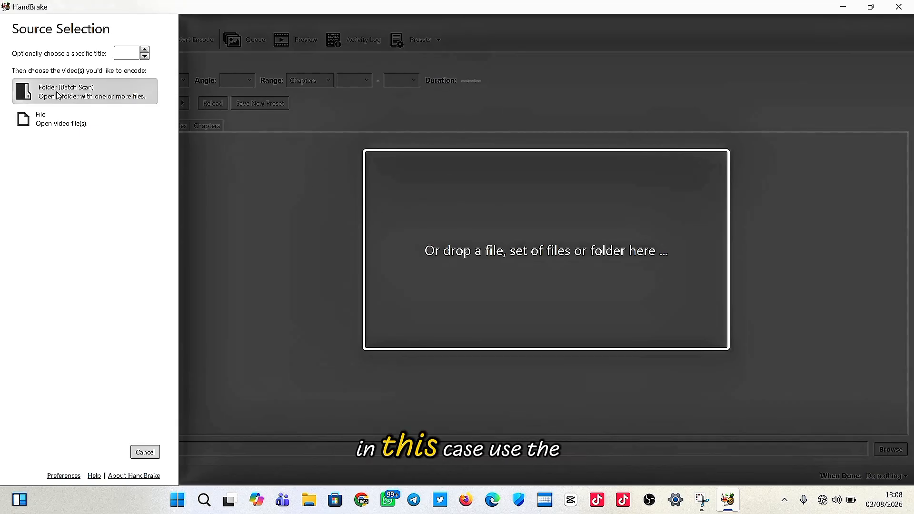
# - Load the single video file "How to Quit Ponography" from the Desktop folder as the source
pyautogui.click(47, 128)
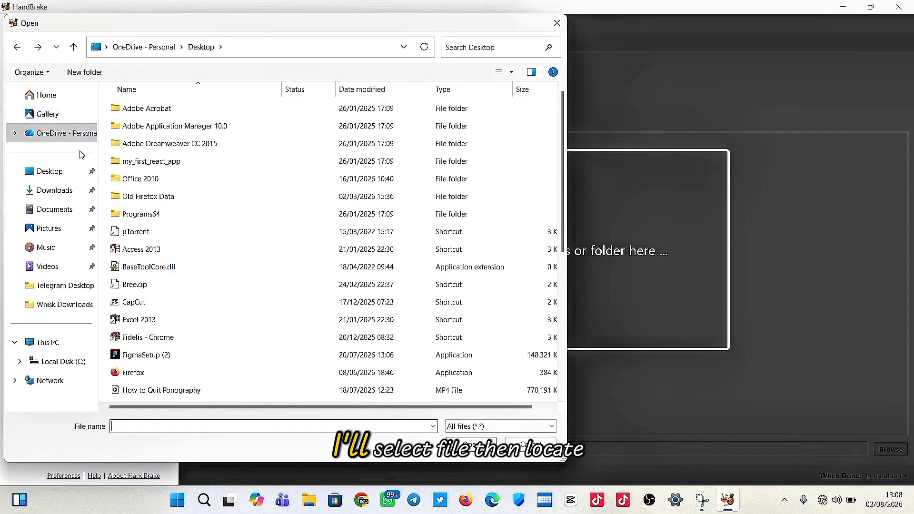
pyautogui.click(65, 170)
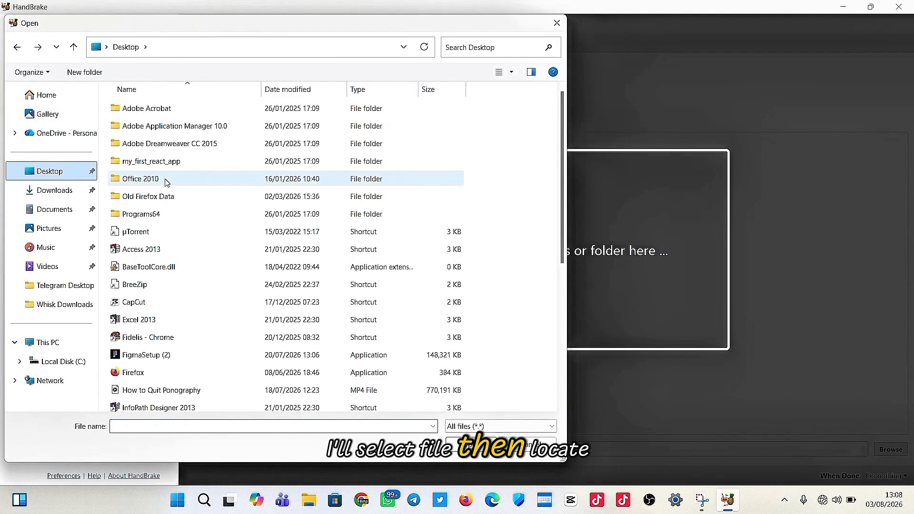
pyautogui.scroll(-1, 200, 231)
pyautogui.click(170, 352)
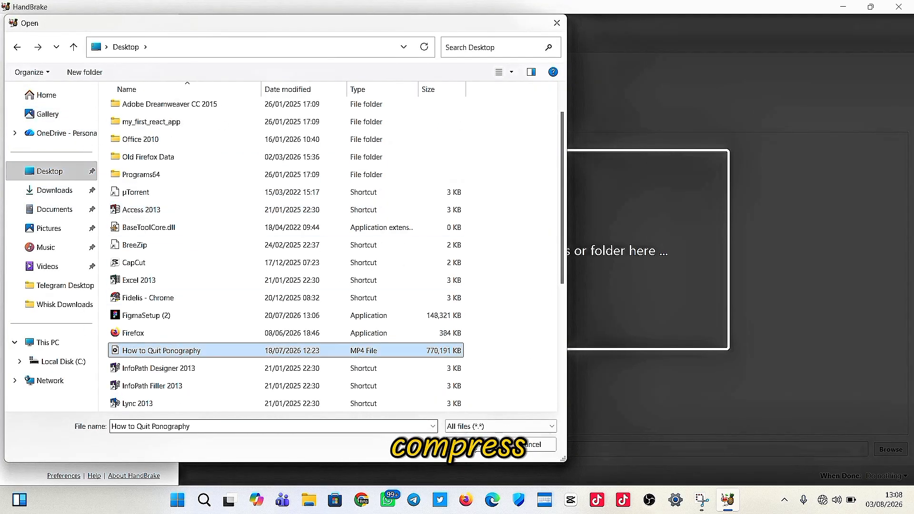
pyautogui.click(490, 444)
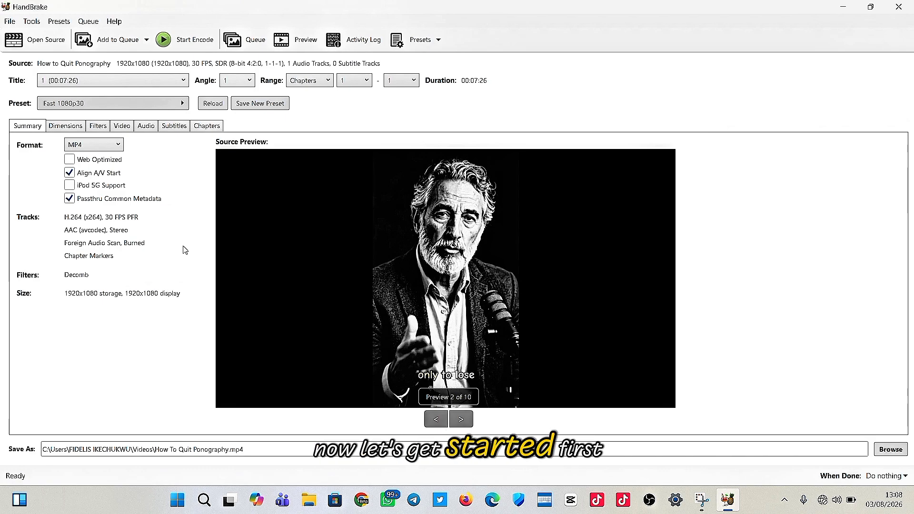
# - Apply the Production Max preset from the Professional group to the loaded video
pyautogui.click(115, 109)
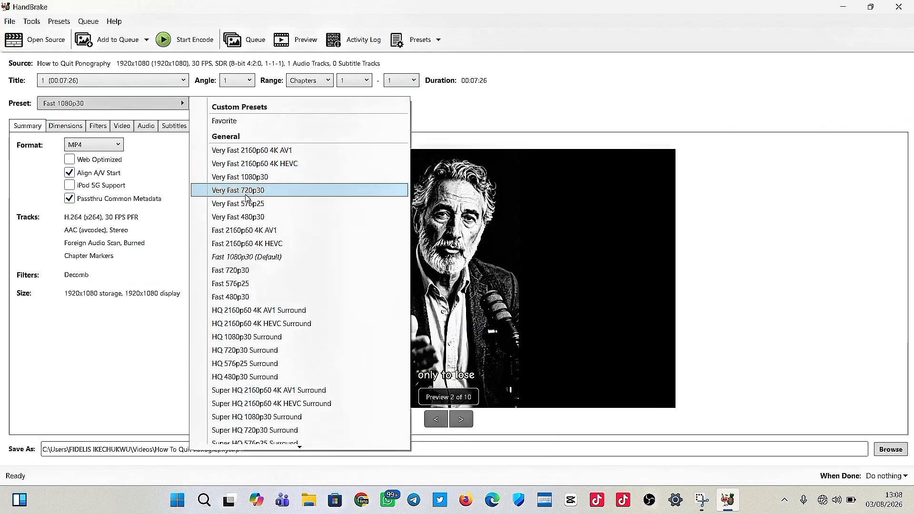
pyautogui.scroll(-7, 262, 353)
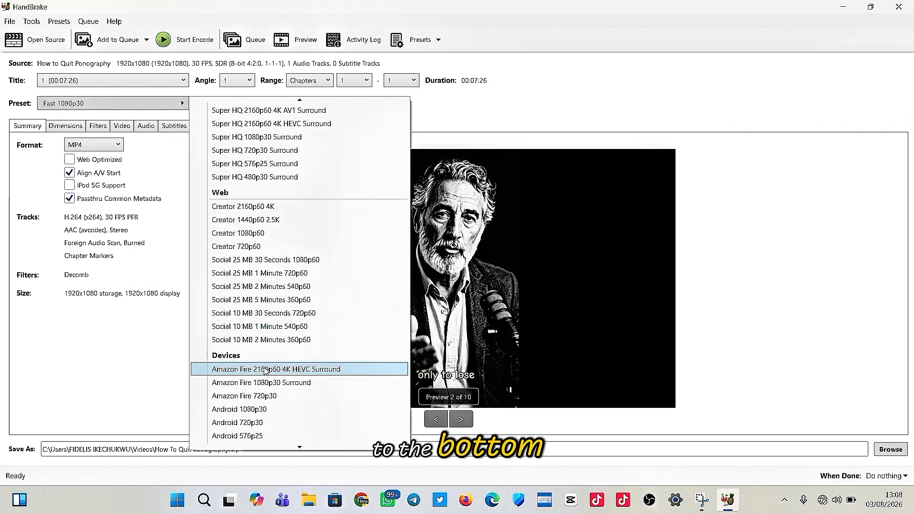
pyautogui.scroll(-20, 266, 371)
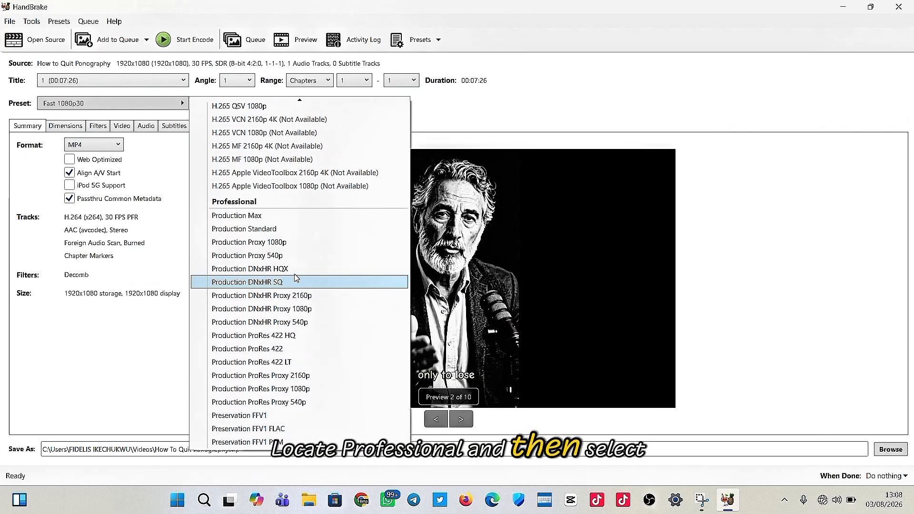
pyautogui.click(278, 217)
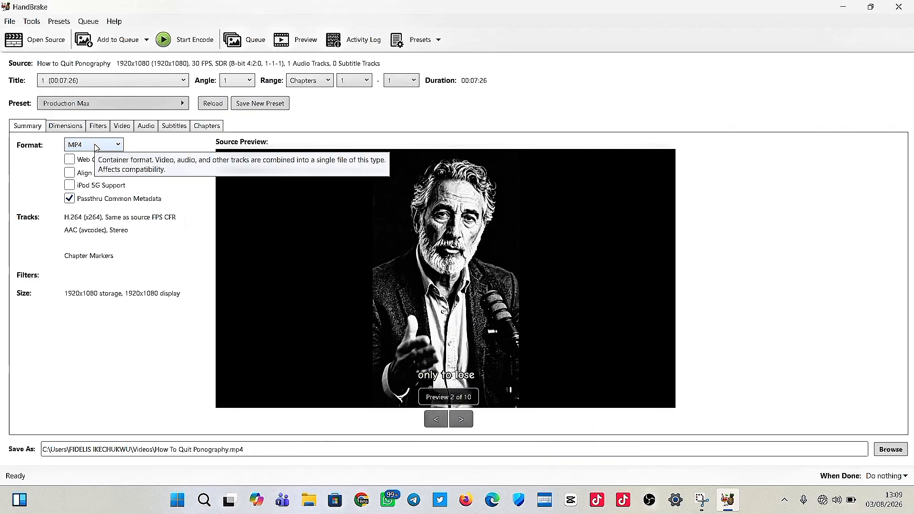
# - Review the dimensions and filter settings, and choose H.264 (x264) as the video encoder
pyautogui.click(66, 126)
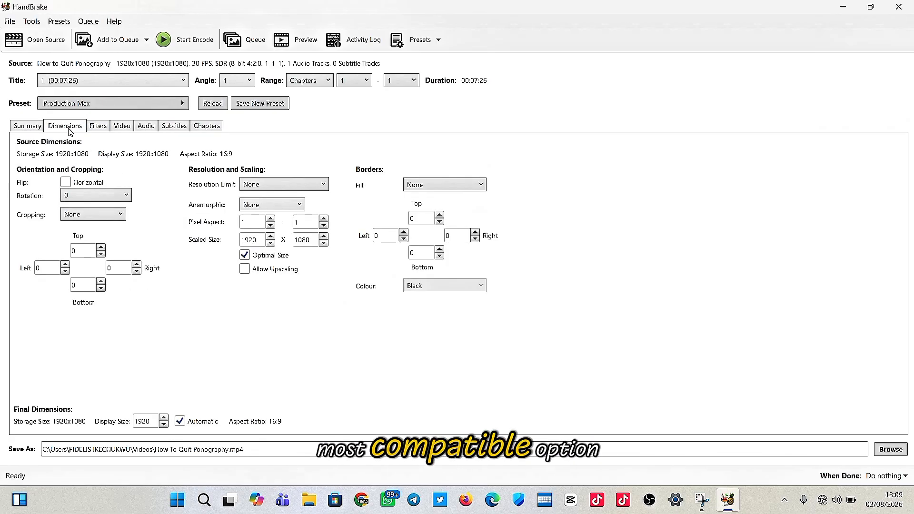
pyautogui.click(102, 127)
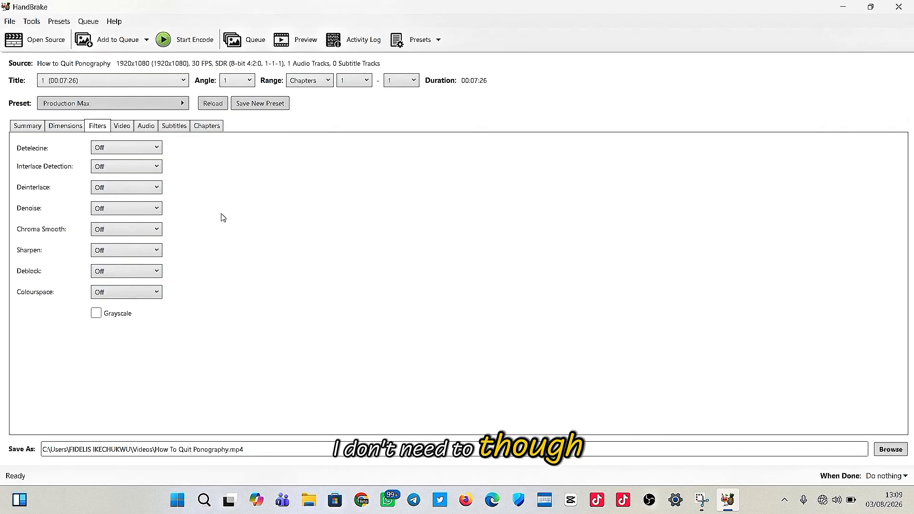
pyautogui.click(120, 128)
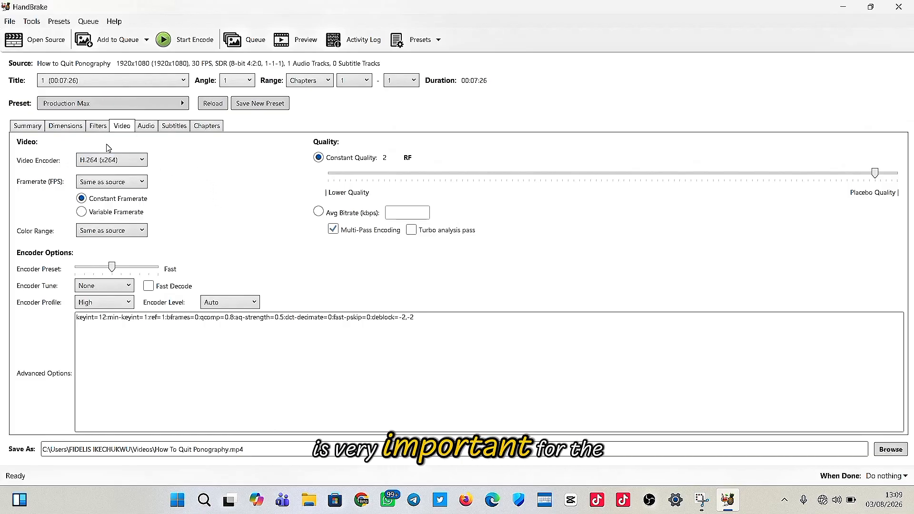
pyautogui.click(131, 165)
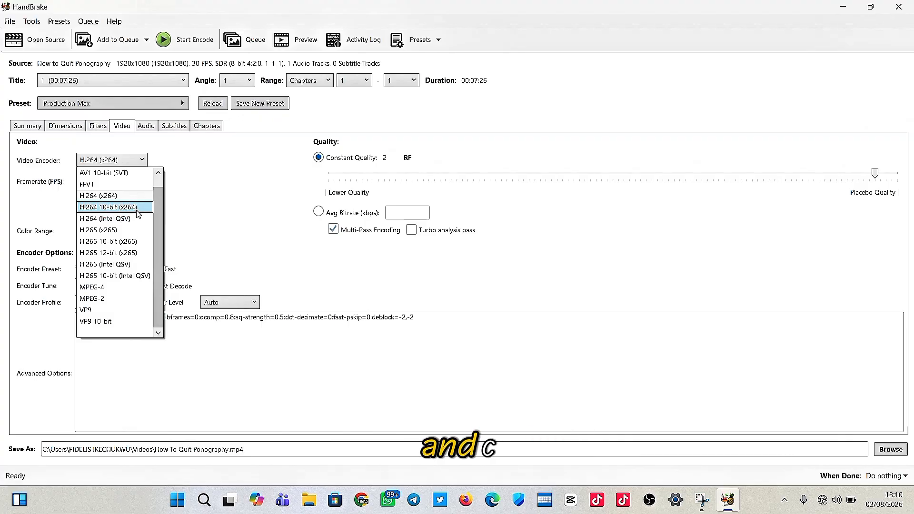
pyautogui.click(120, 198)
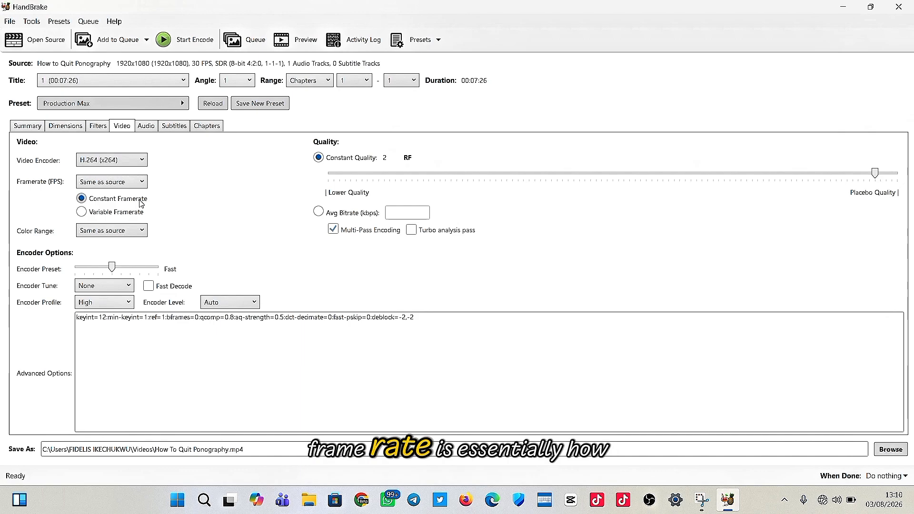
# - Choose Same as source for the framerate and set the constant quality to RF 0
pyautogui.click(129, 182)
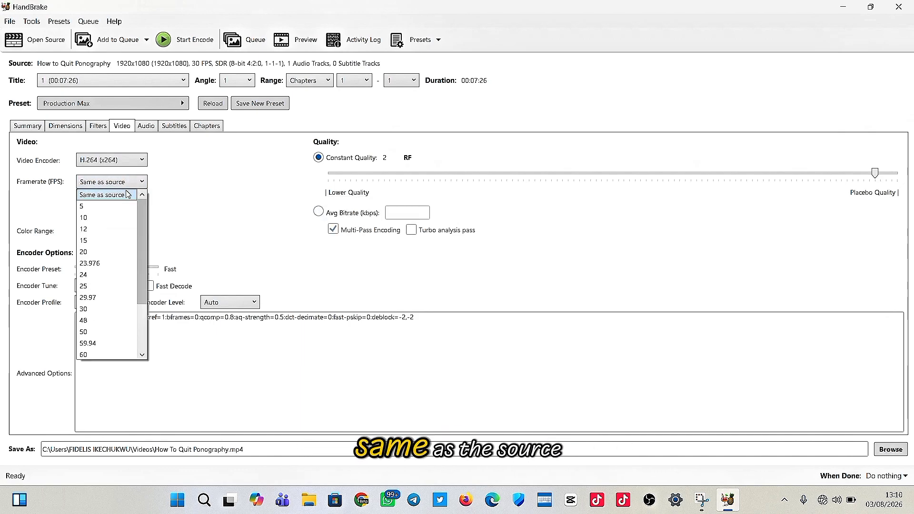
pyautogui.click(123, 196)
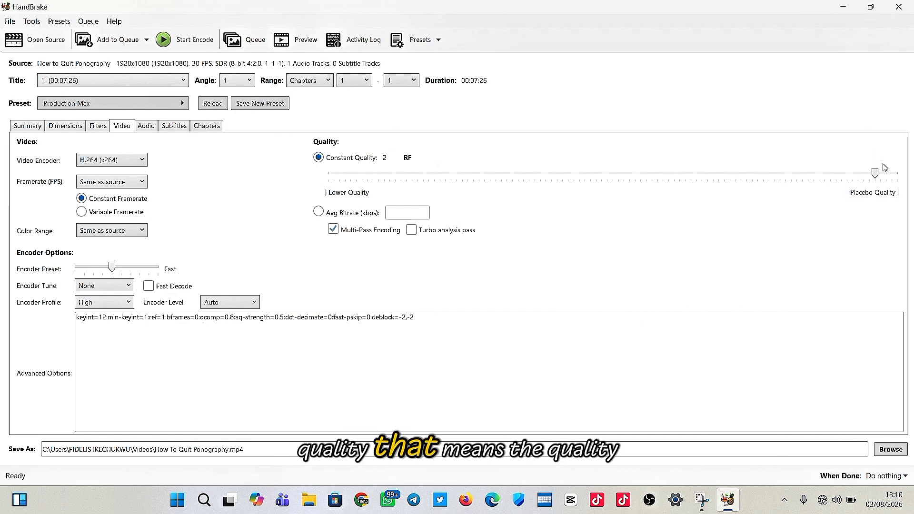
pyautogui.moveTo(875, 173); pyautogui.dragTo(899, 172)
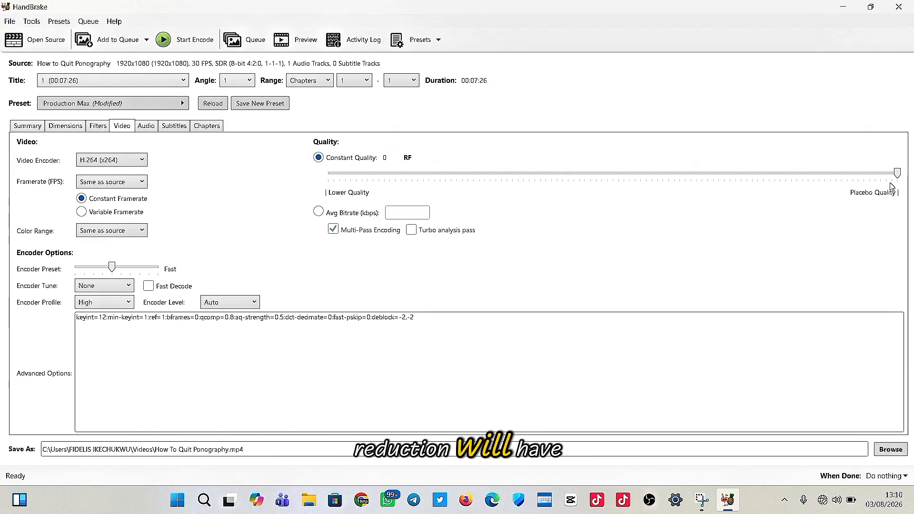
# - Try the lowest and a higher constant quality value for the video, and settle on RF 23
pyautogui.moveTo(898, 173); pyautogui.dragTo(332, 183)
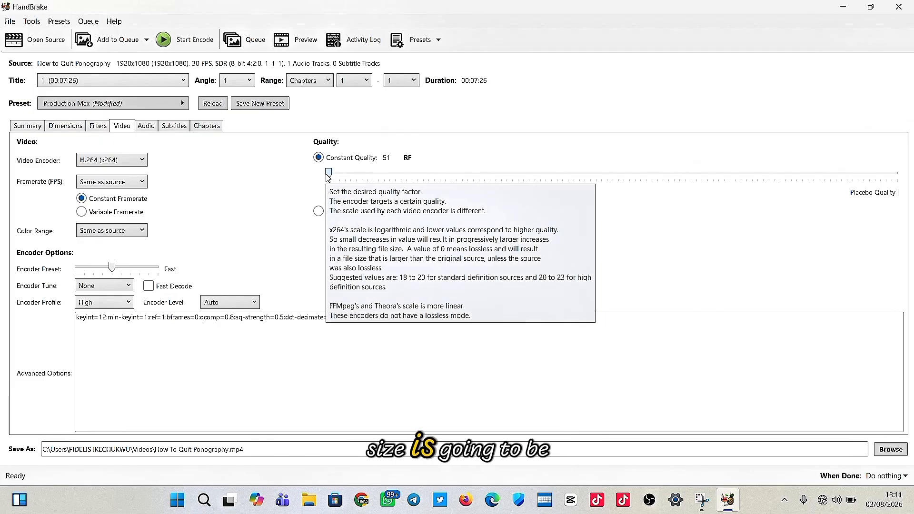
pyautogui.moveTo(328, 173); pyautogui.dragTo(741, 191)
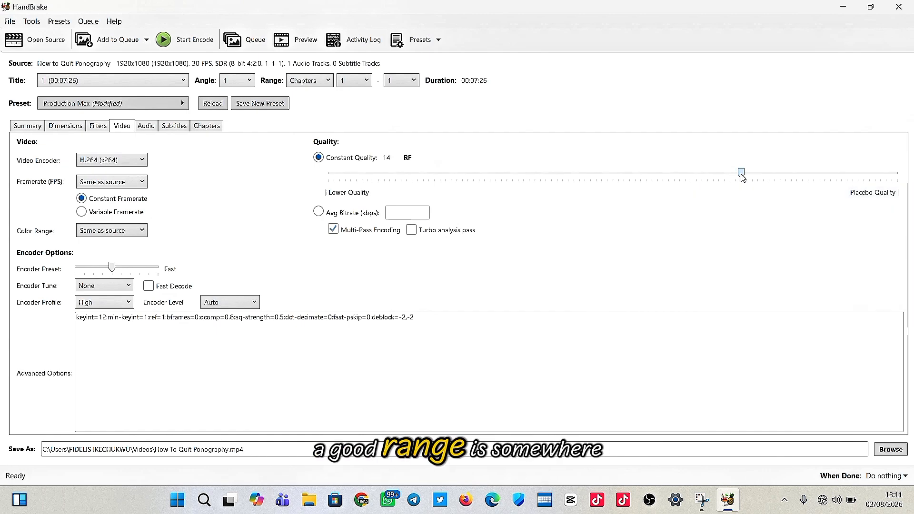
pyautogui.moveTo(744, 177); pyautogui.dragTo(642, 204)
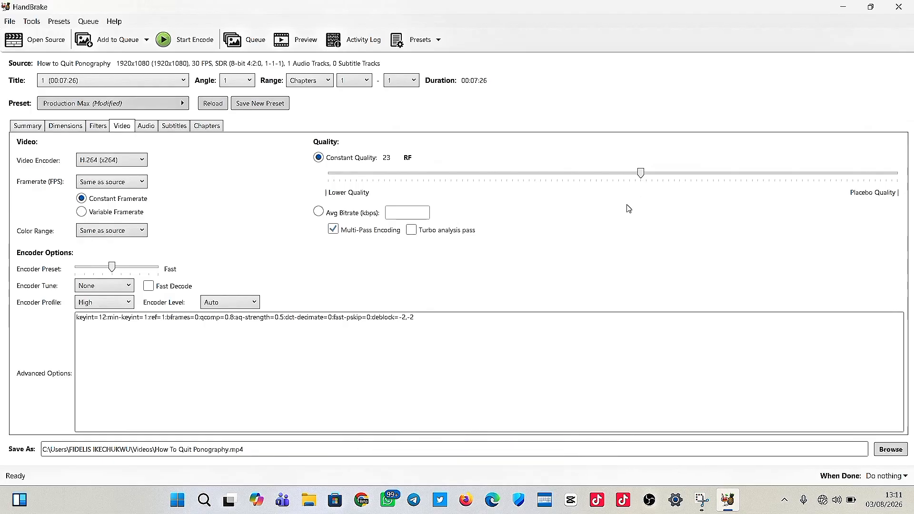
# - Review the audio track, subtitle and chapter settings, and return to the summary of the output
pyautogui.click(148, 127)
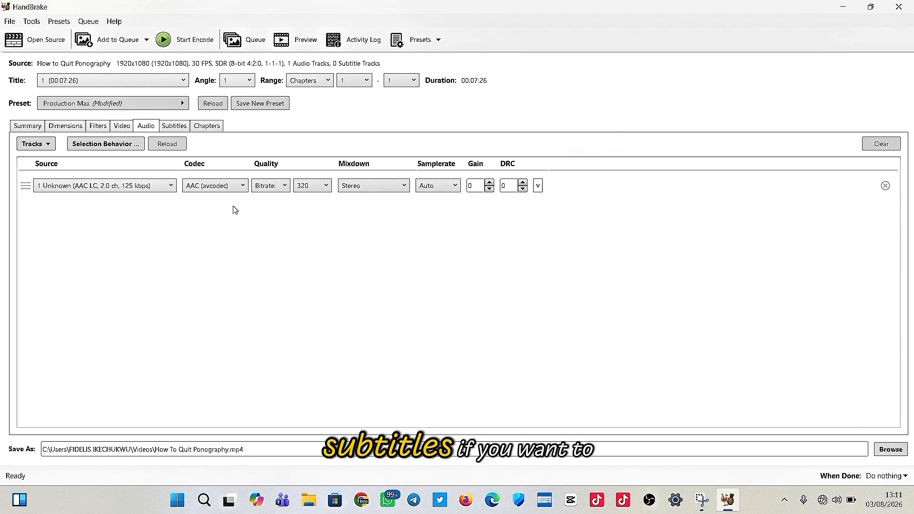
pyautogui.click(174, 125)
pyautogui.click(208, 126)
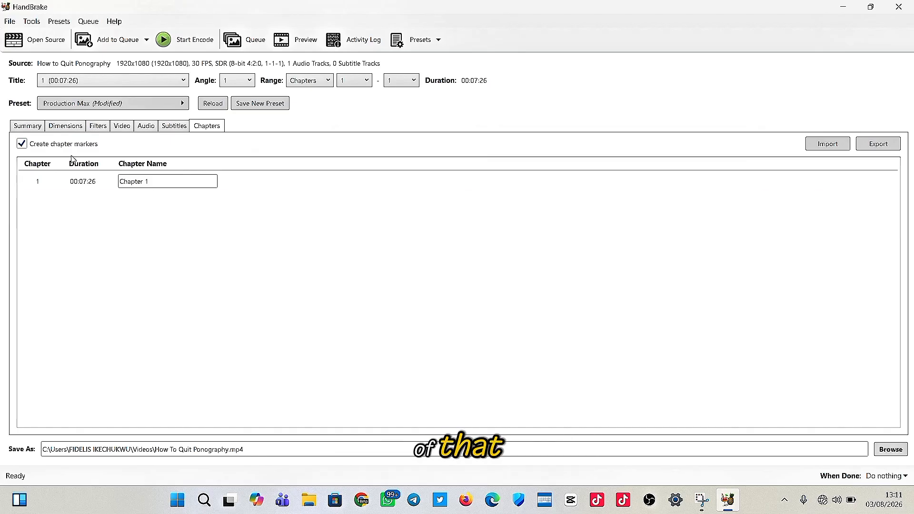
pyautogui.click(40, 128)
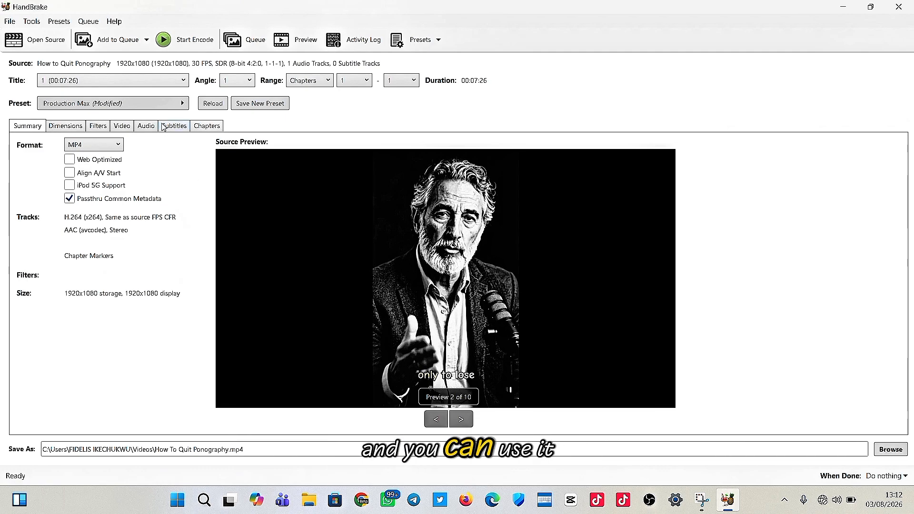
# - Save the current settings as a new preset named "universal" in the Custom Presets category
pyautogui.click(270, 105)
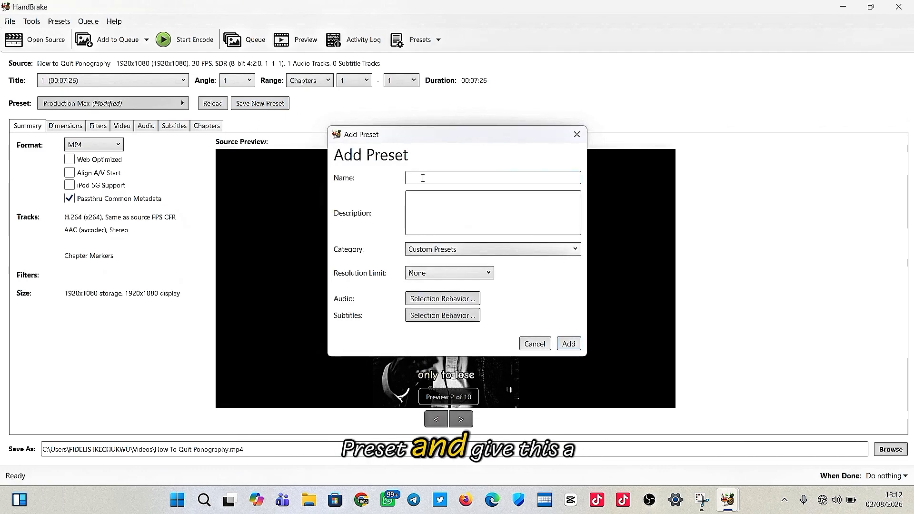
pyautogui.write('Univers')
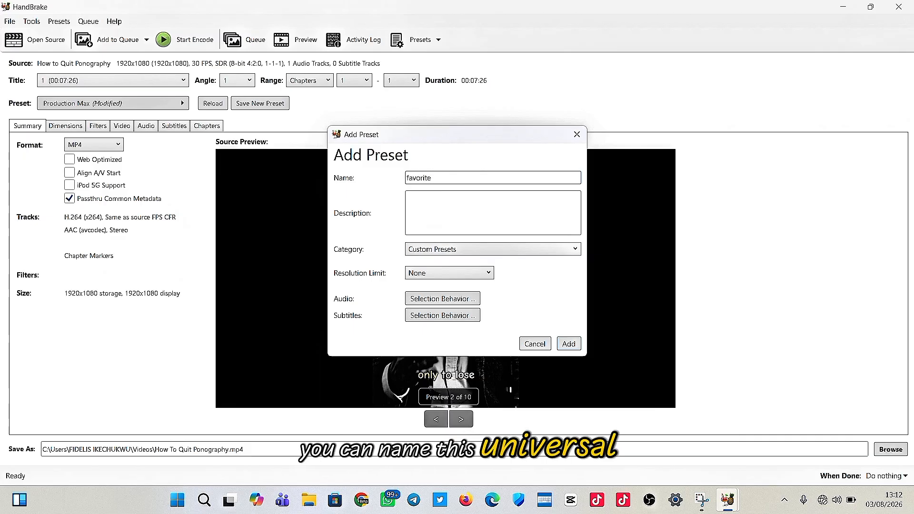
pyautogui.press('BackSpace')
pyautogui.press('BackSpace')
pyautogui.press('BackSpace')
pyautogui.press('BackSpace')
pyautogui.press('BackSpace')
pyautogui.press('BackSpace')
pyautogui.press('BackSpace')
pyautogui.write('niversa')
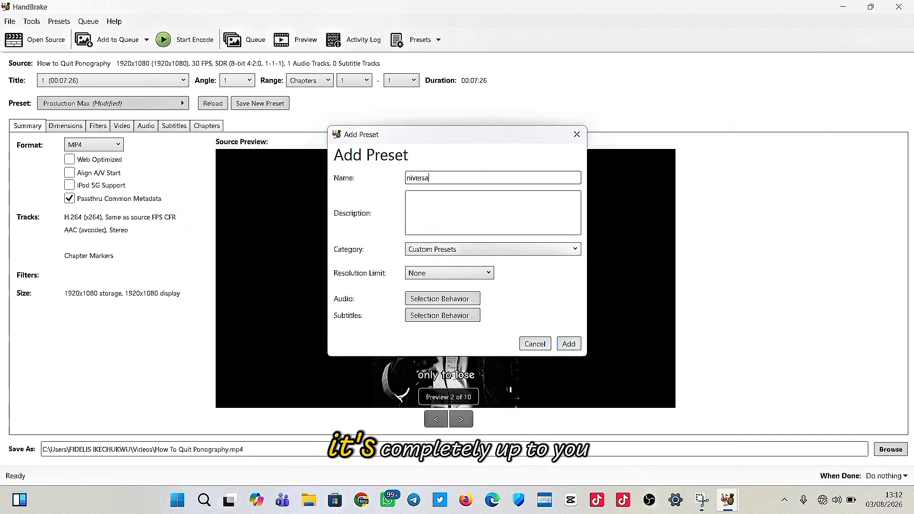
pyautogui.press('BackSpace')
pyautogui.press('BackSpace')
pyautogui.press('BackSpace')
pyautogui.press('BackSpace')
pyautogui.press('BackSpace')
pyautogui.press('BackSpace')
pyautogui.press('BackSpace')
pyautogui.write('universal')
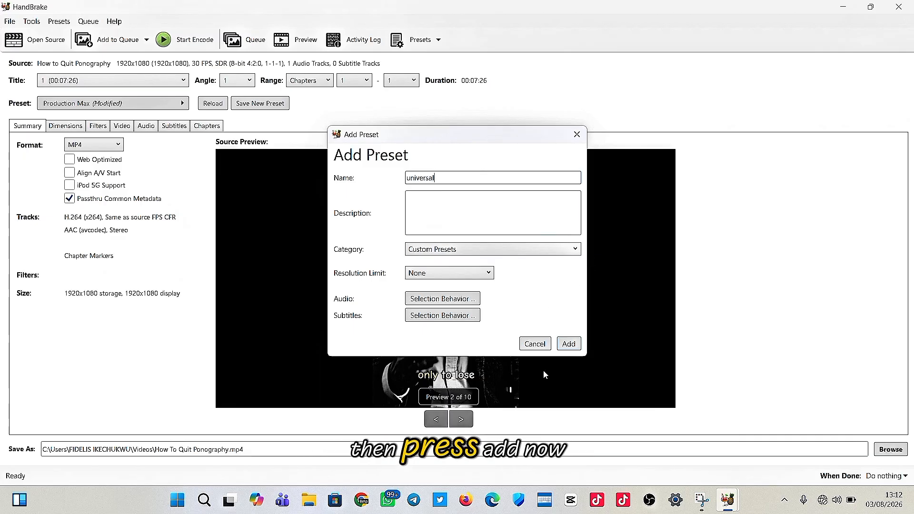
pyautogui.click(569, 342)
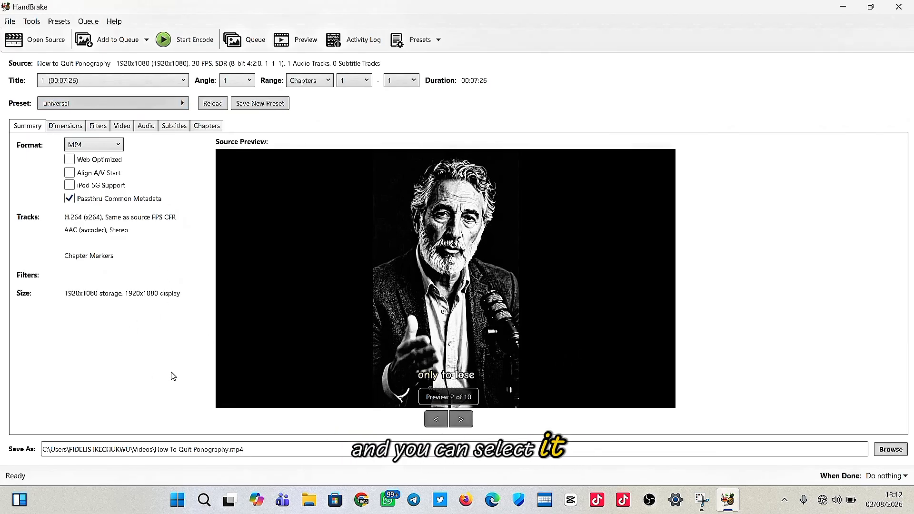
# - Examine the list of available presets up to the Custom Presets group, leaving the current preset selected
pyautogui.click(156, 104)
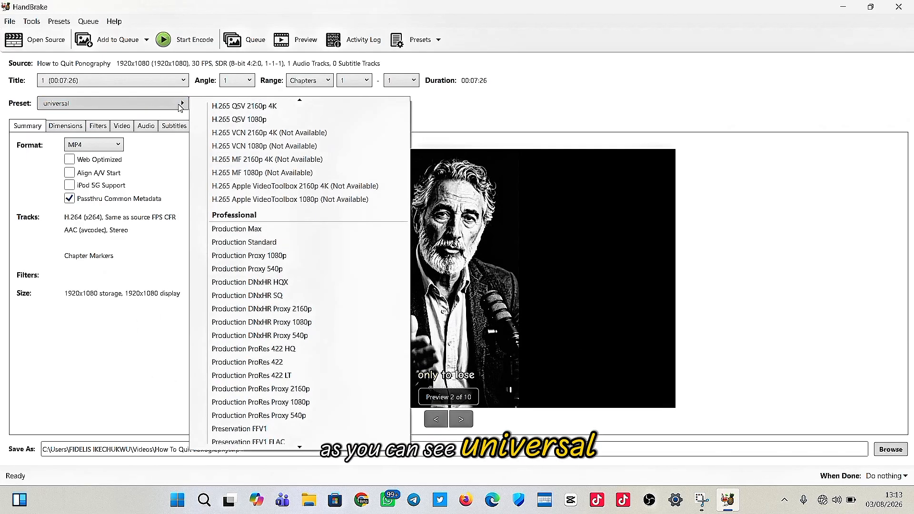
pyautogui.scroll(10, 261, 135)
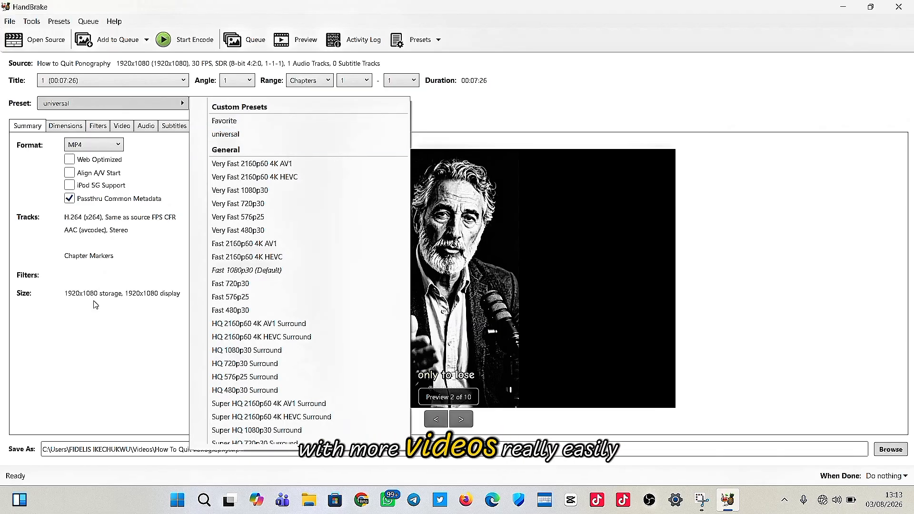
pyautogui.click(123, 358)
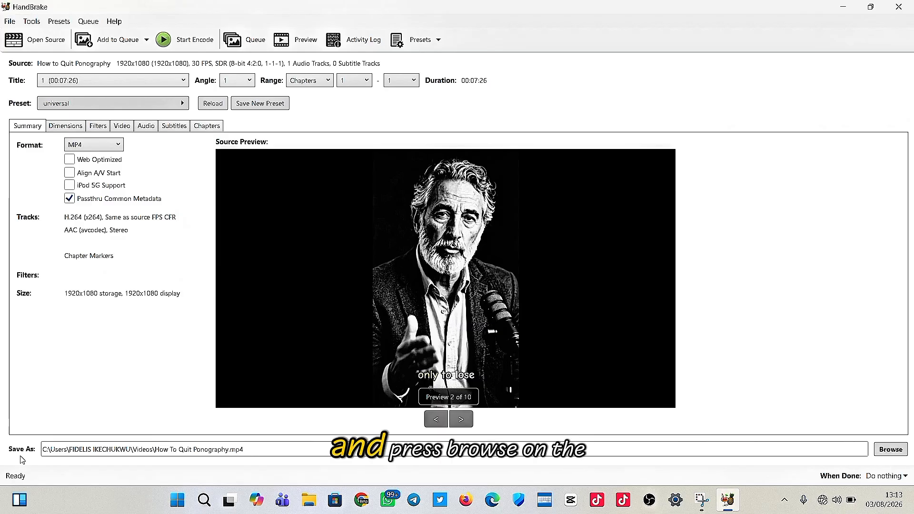
# - Set the output to the Desktop folder as "How To Quit Ponography." with an added trailing period, and start the encode
pyautogui.click(879, 450)
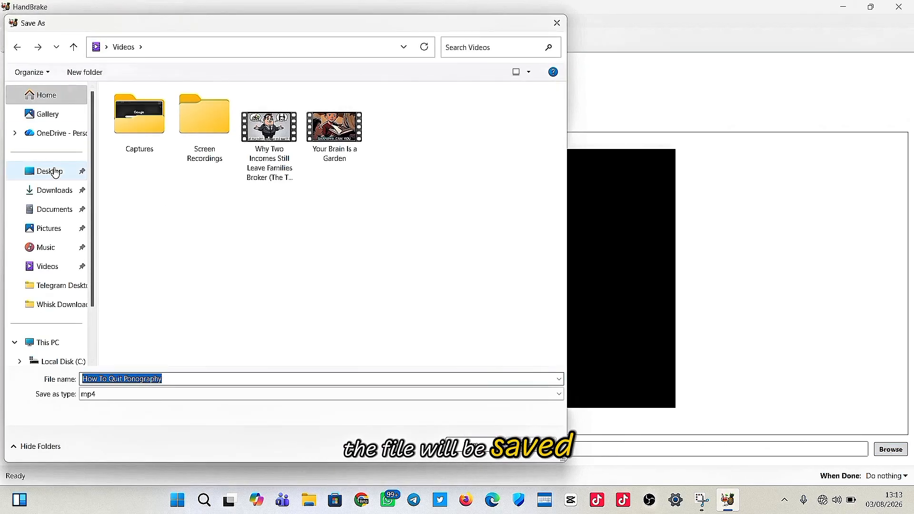
pyautogui.click(56, 173)
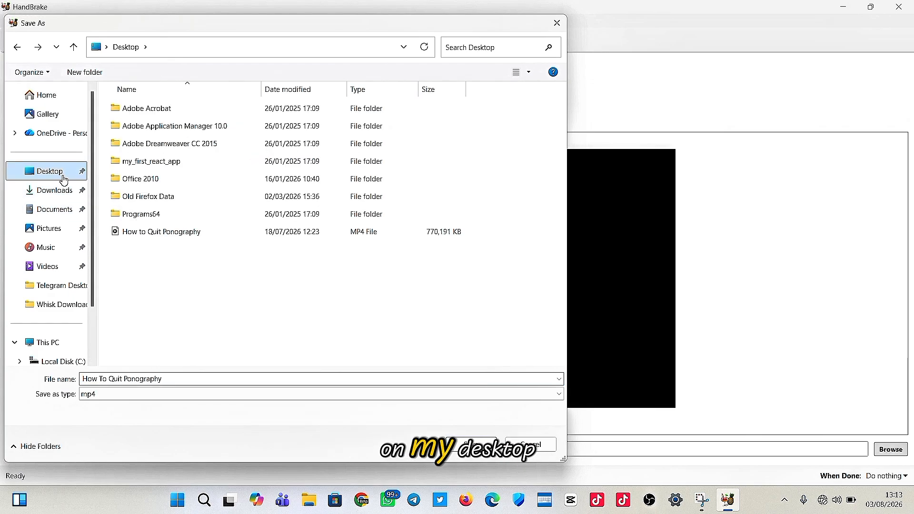
pyautogui.click(182, 379)
pyautogui.write('.')
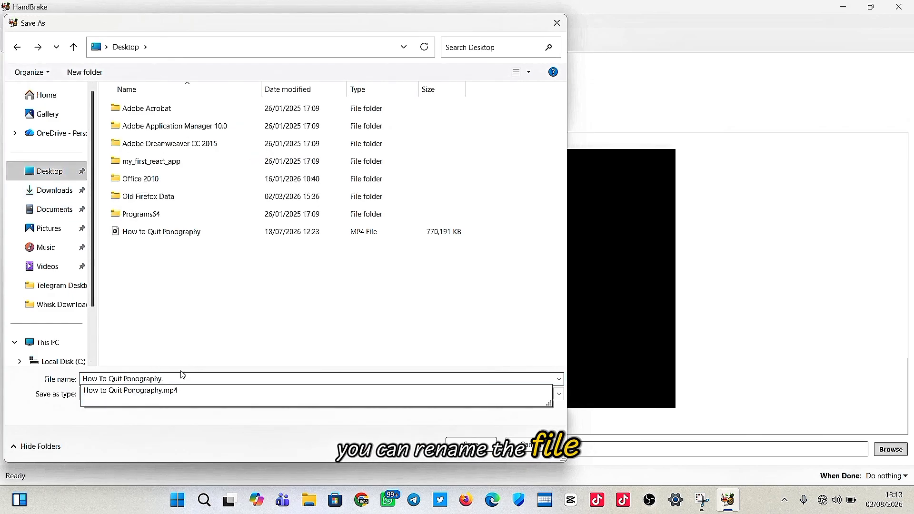
pyautogui.press('Return')
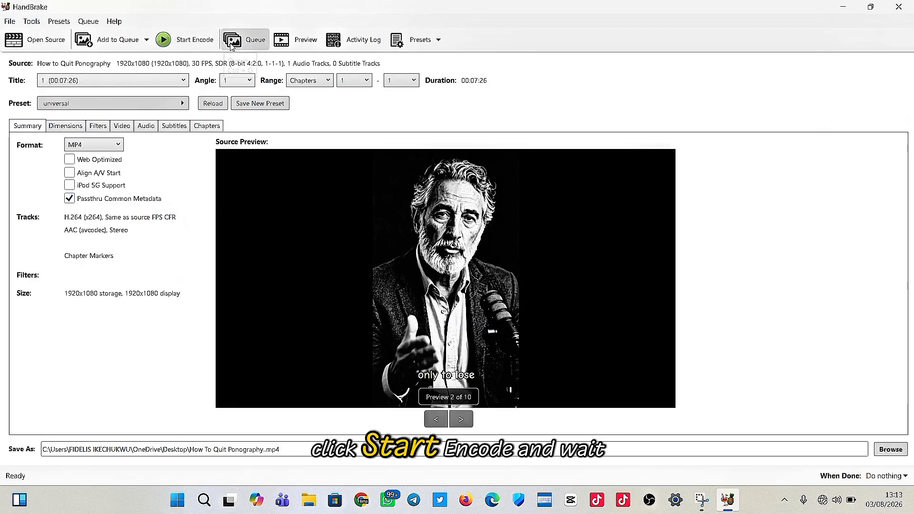
pyautogui.click(199, 42)
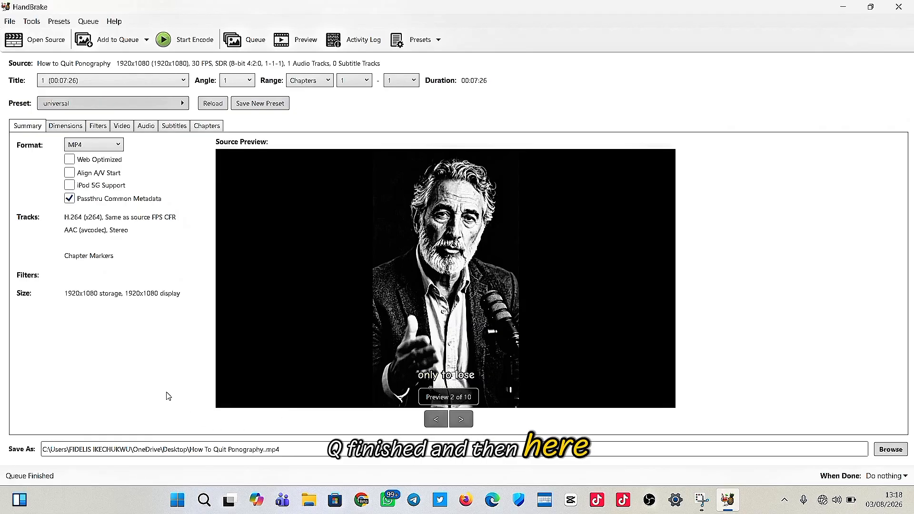
# - Switch to the Windows desktop and compare the file sizes of the original and the compressed video
pyautogui.press('super+d')
pyautogui.moveTo(341, 199)
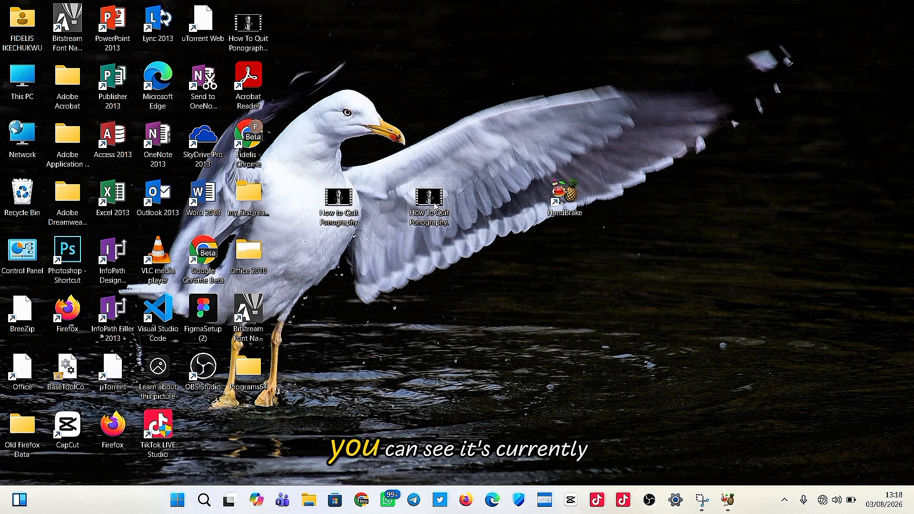
pyautogui.moveTo(437, 202)
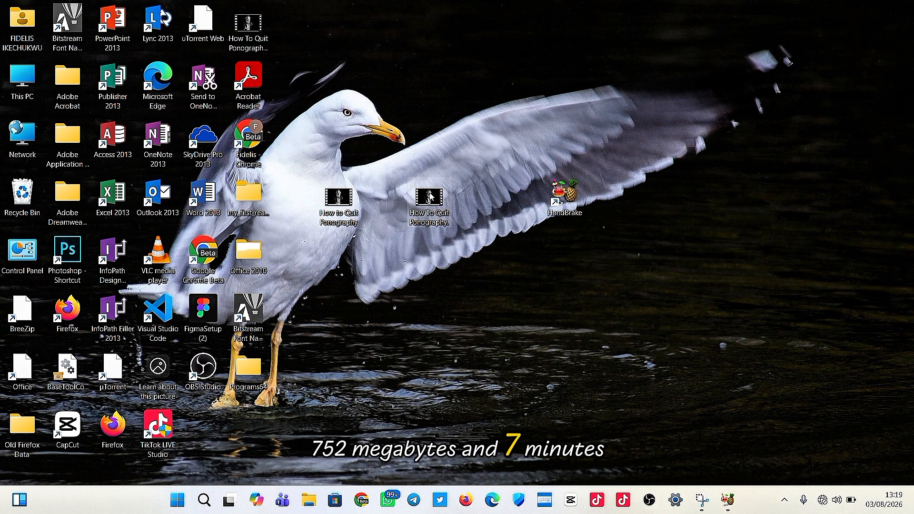
pyautogui.click(432, 209)
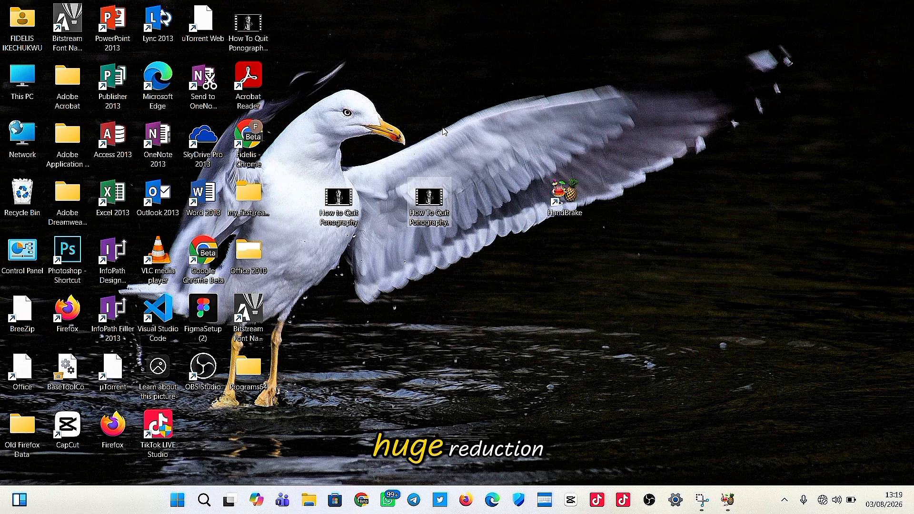
pyautogui.moveTo(424, 206)
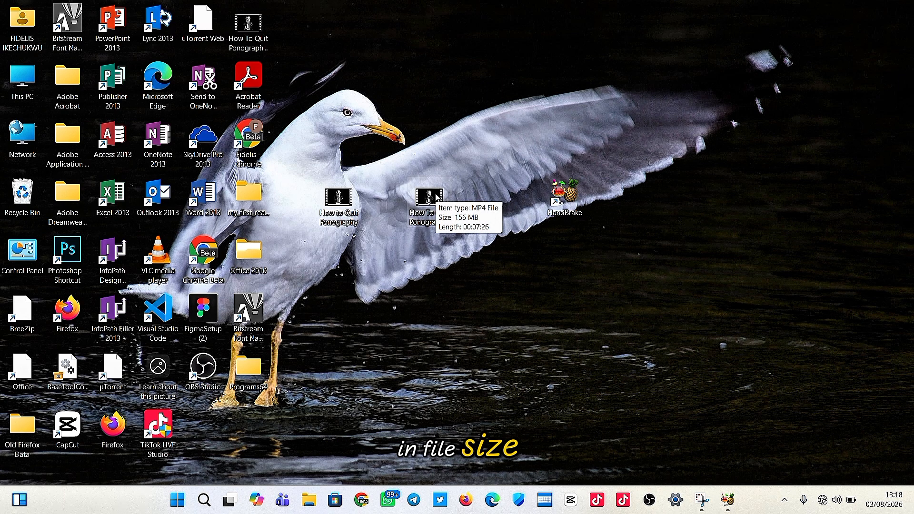
pyautogui.moveTo(341, 199)
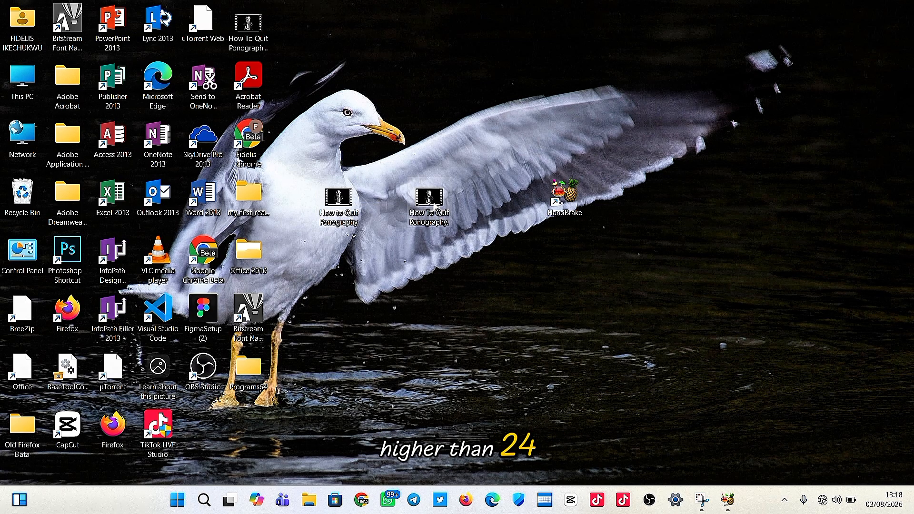
pyautogui.moveTo(436, 203)
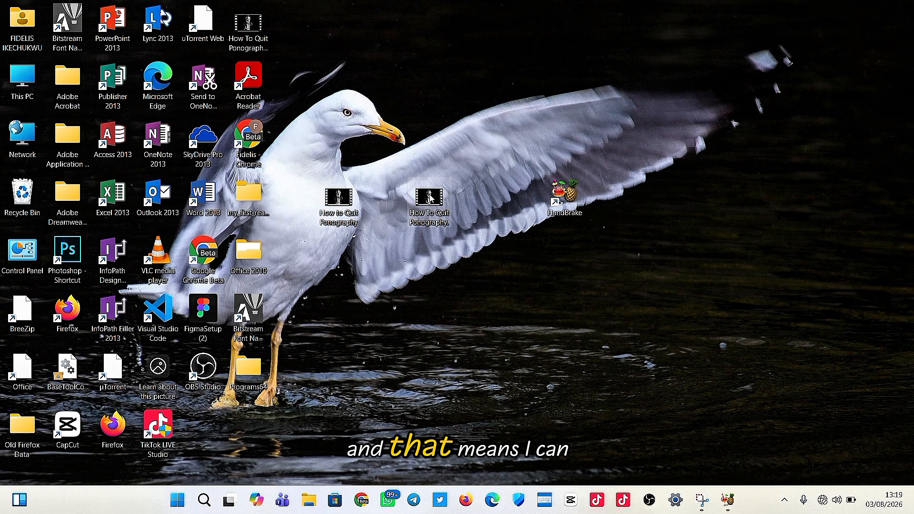
pyautogui.click(435, 215)
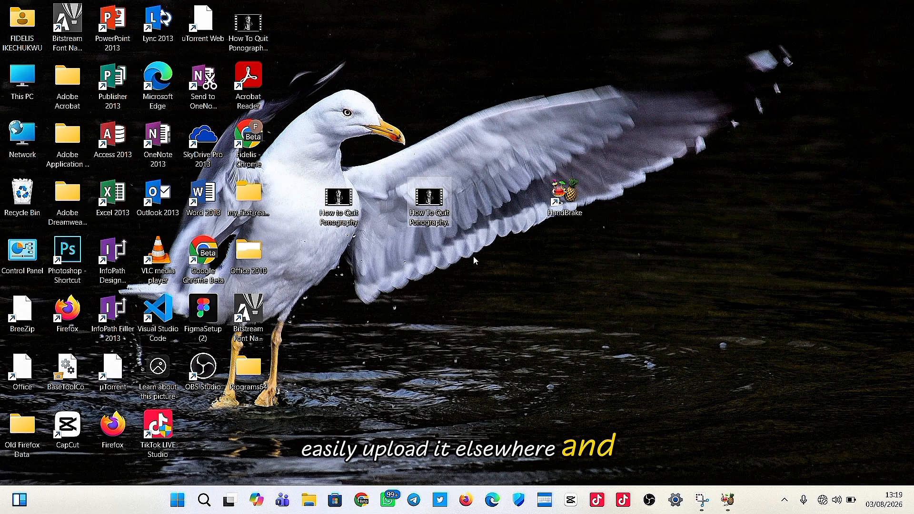